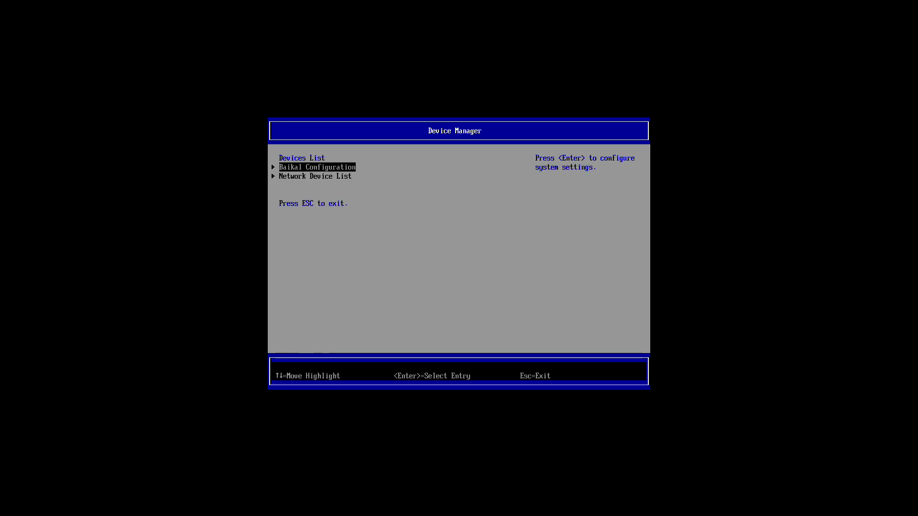
In ACPI Configuration, keep PCIe at Single-device ECAM and MSI exposed via ITS + IORT.
key("Return")
key("Return")
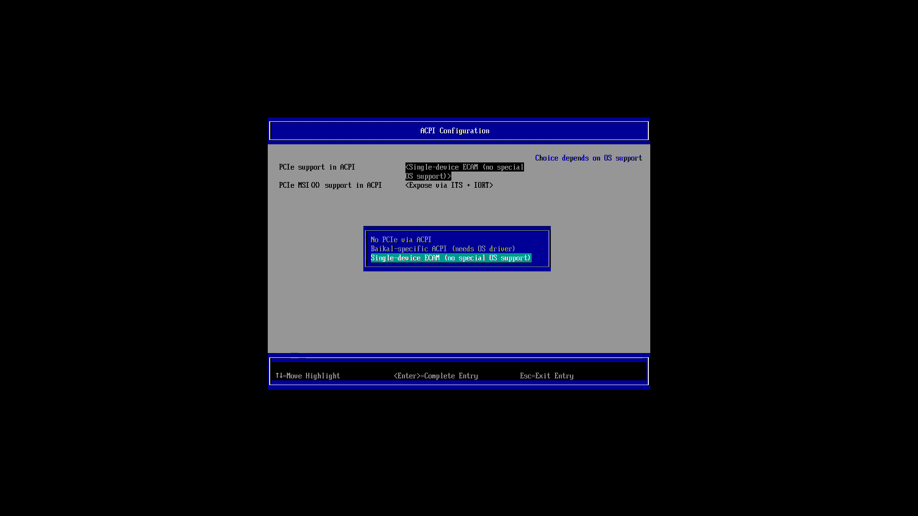
key("Return")
key("Return")
key("Down")
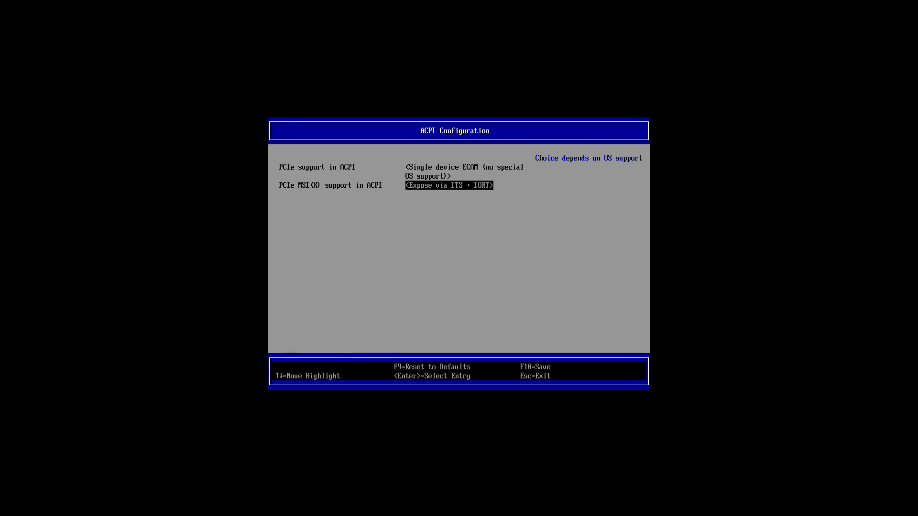
key("Return")
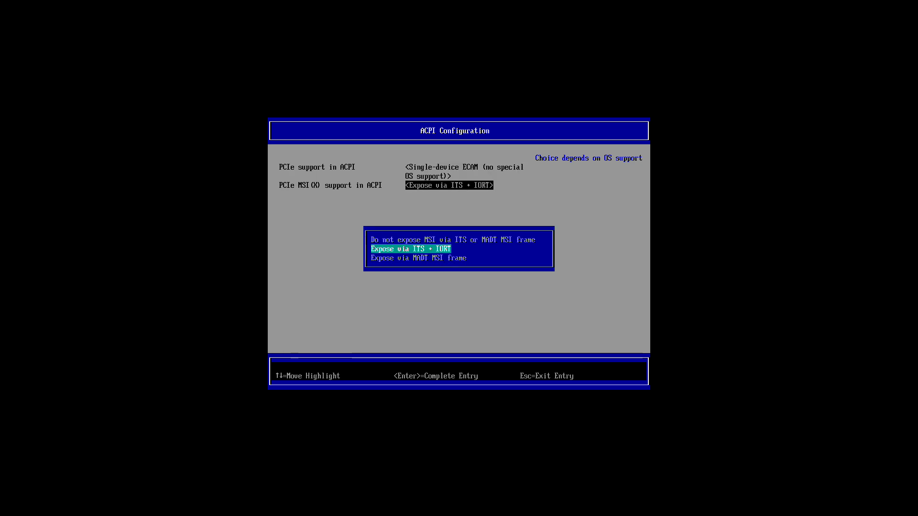
Leave ACPI settings unchanged, then run lsusb, cat /proc/interrupts and lsblk in Debian.
key("Escape")
key("Escape")
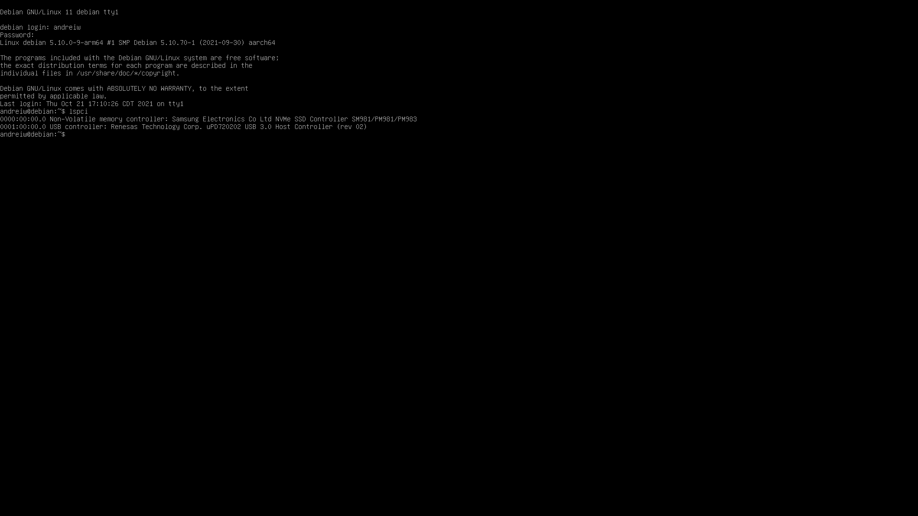
type("lsusb")
key("Return")
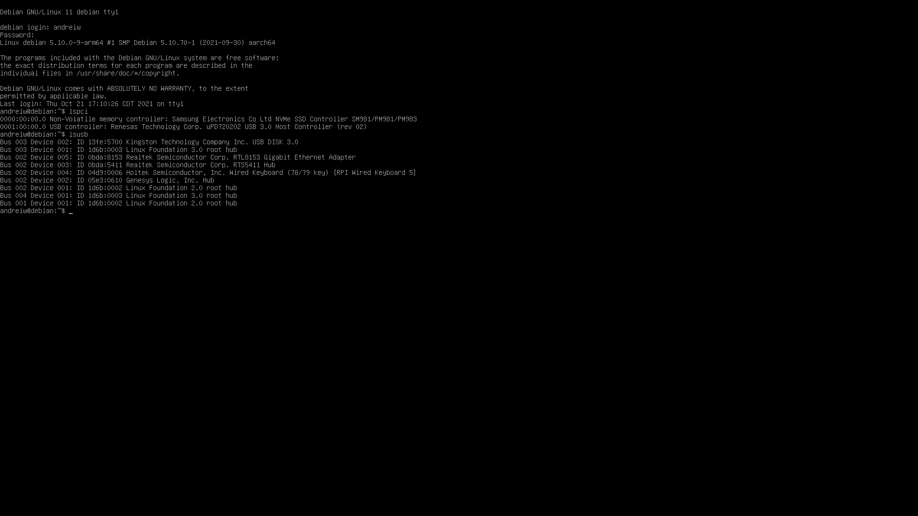
type("cat /proc/interrupts")
key("Return")
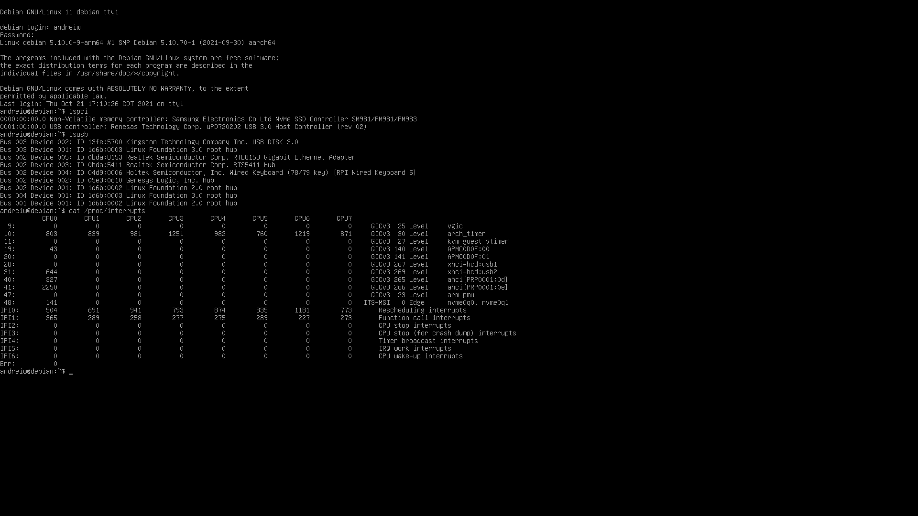
type("lsblk")
key("Return")
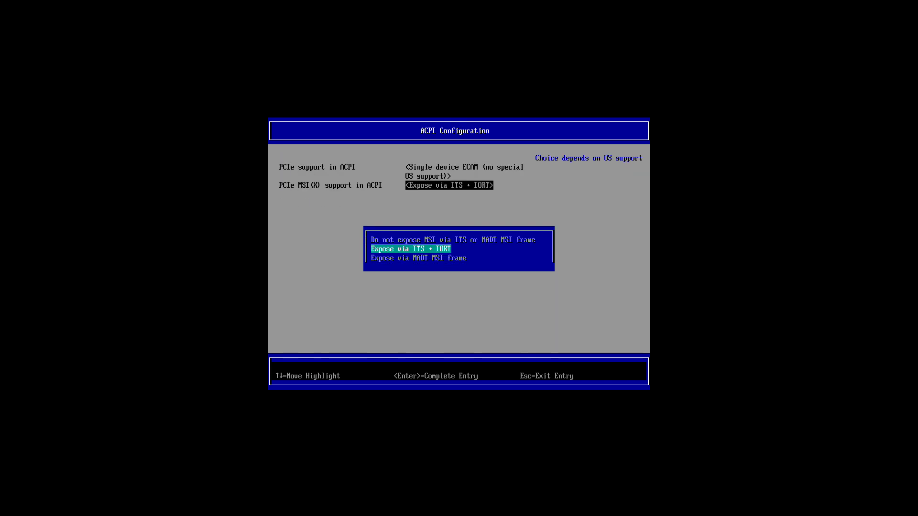
key("Down")
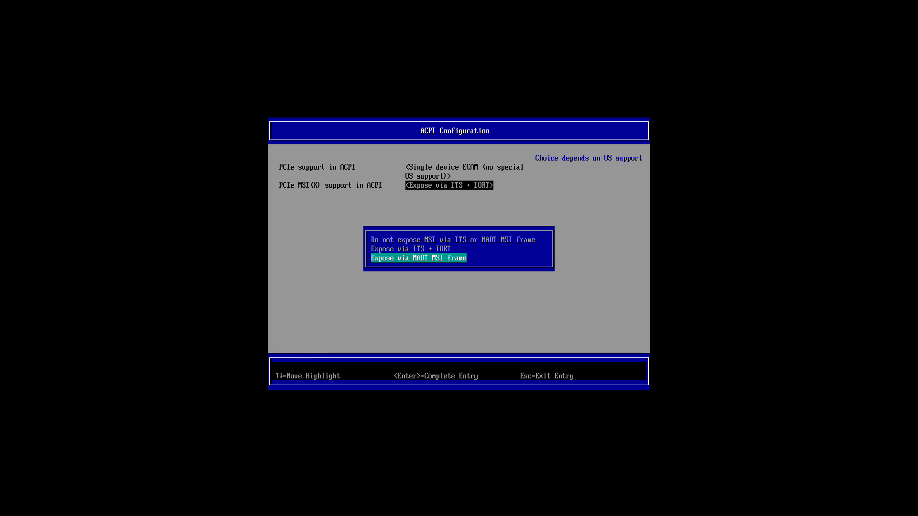
Set PCIe MSI(X) support to Expose via MADT MSI frame, exit setup and confirm saving.
key("Return")
key("Escape")
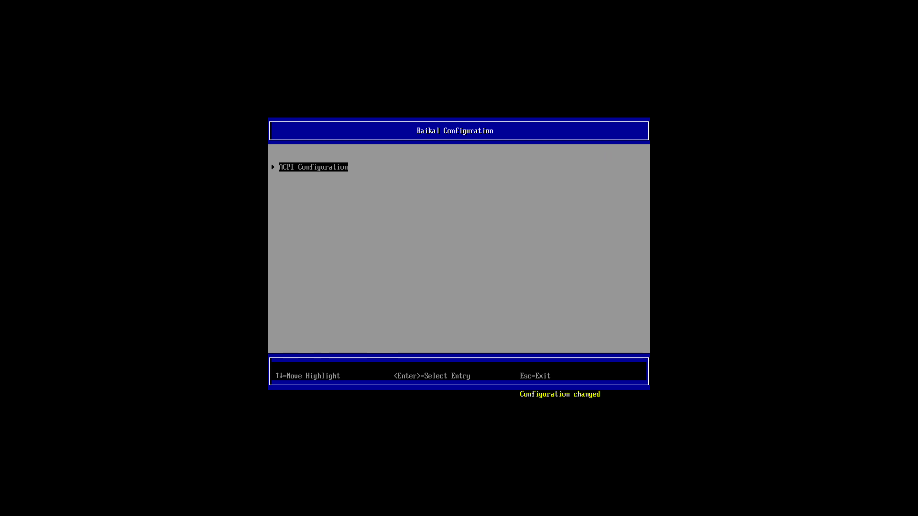
key("Escape")
key("y")
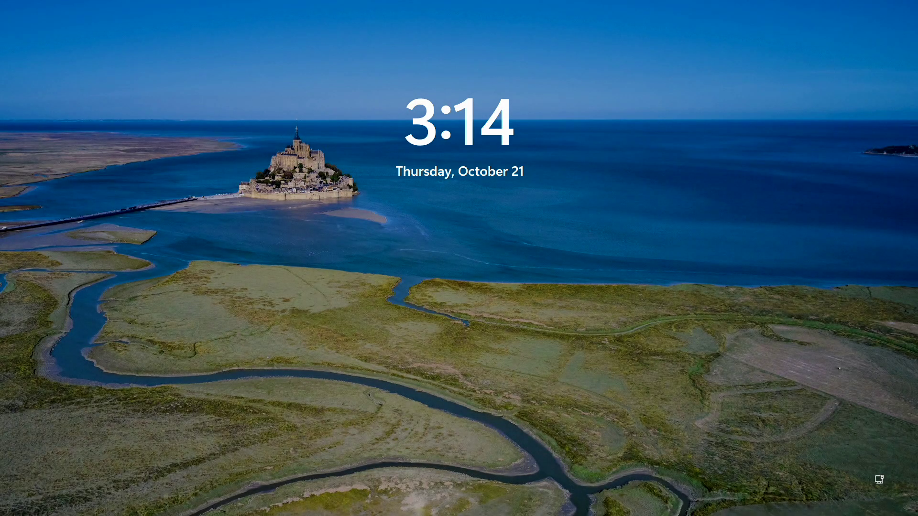
Wake the Windows 11 lock screen and sign in with the account password.
key("space")
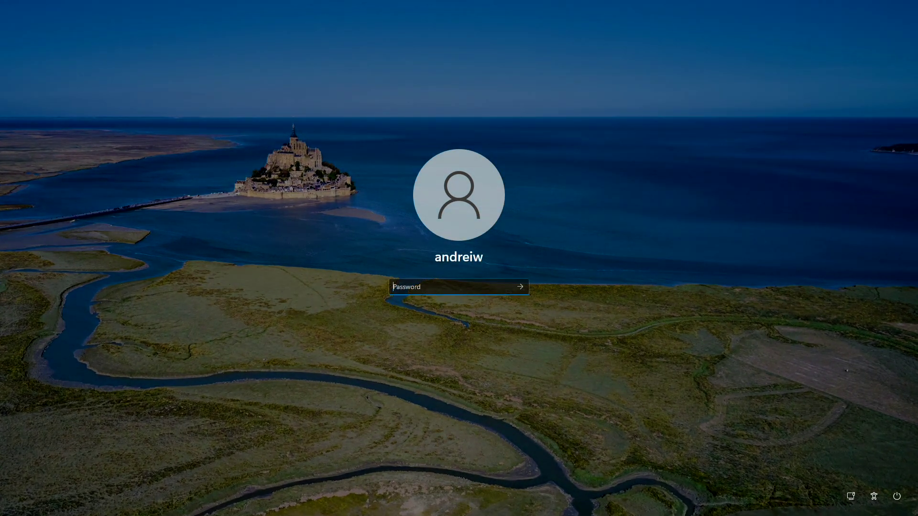
type("********")
key("Return")
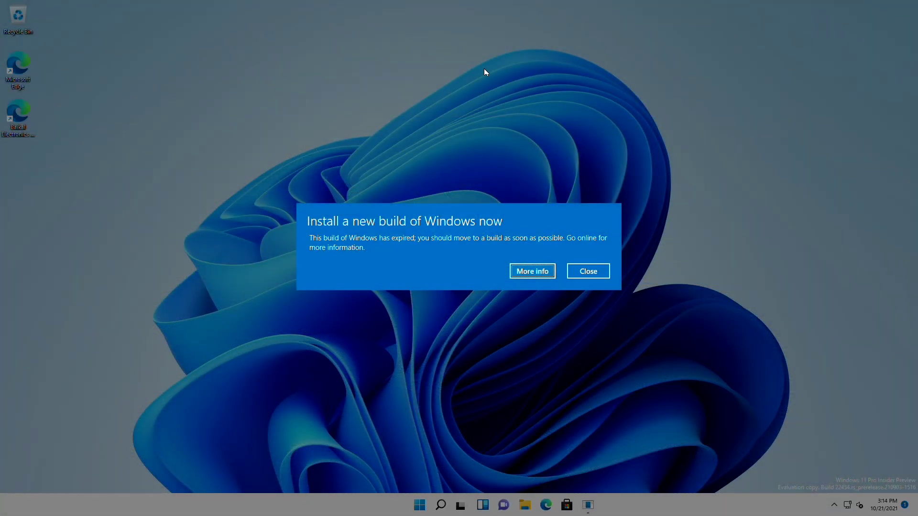
Close the expired-build warning and launch the Baikal Electronics website shortcut.
left_click(589, 272)
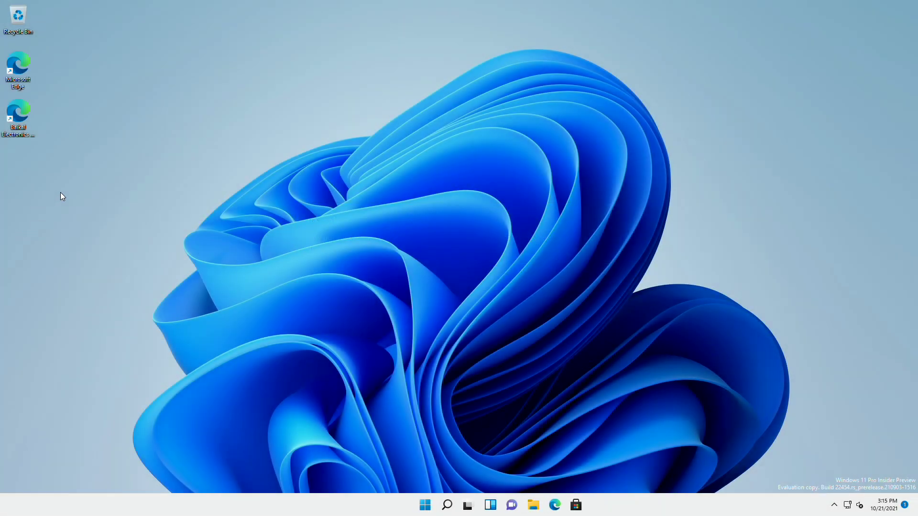
left_click(13, 124)
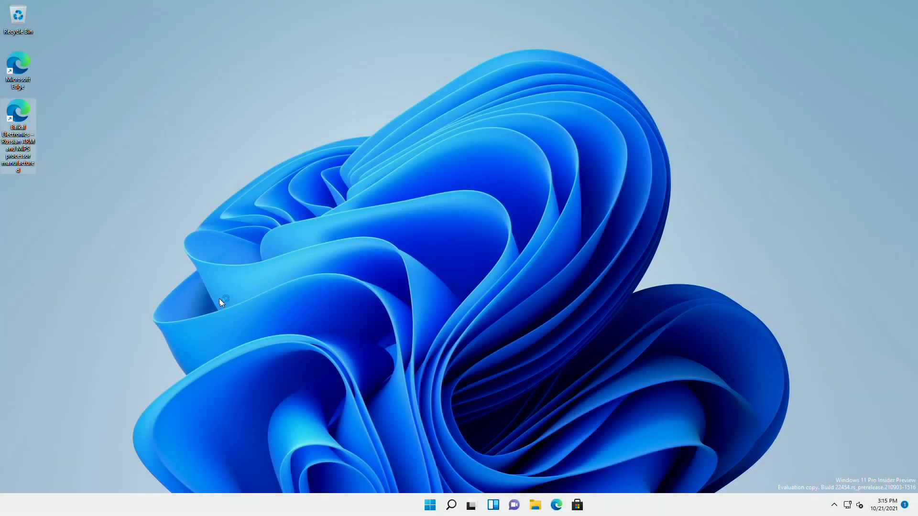
right_click(644, 507)
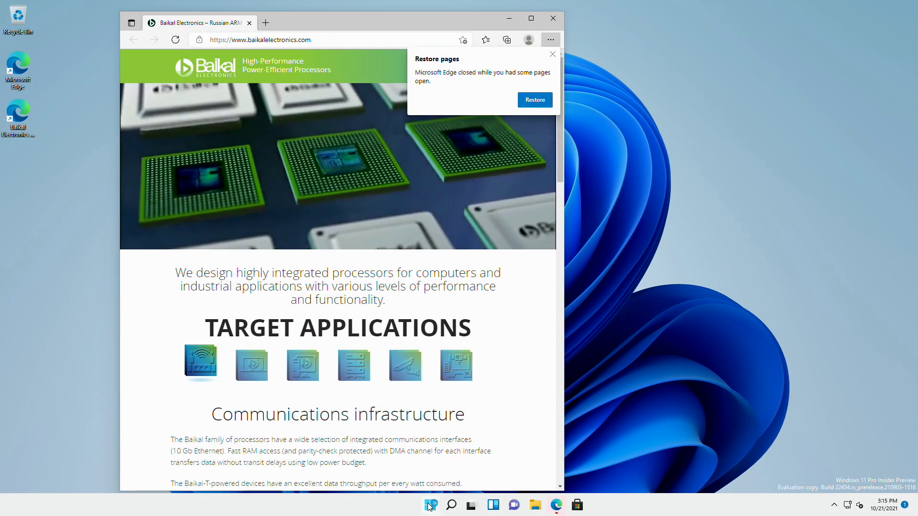
Search Start for 'device manager' and launch Device Manager.
left_click(429, 506)
type("de")
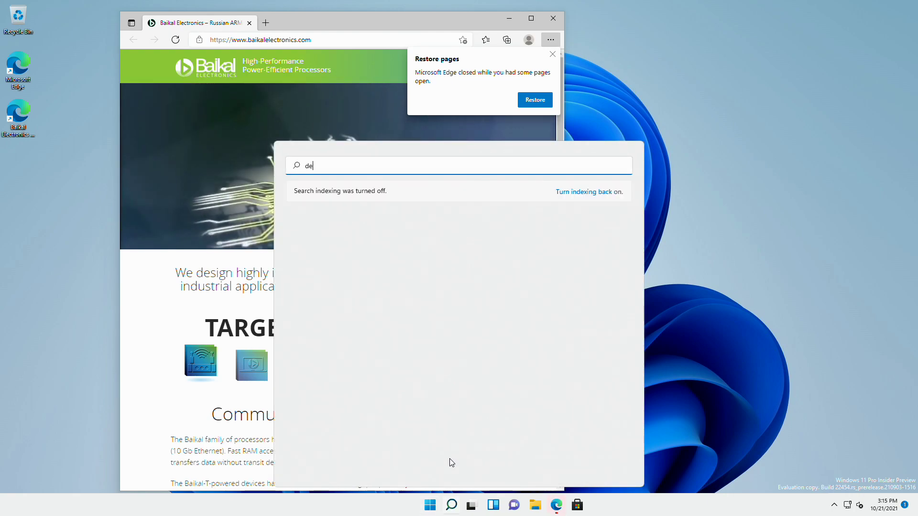
type("vice manager")
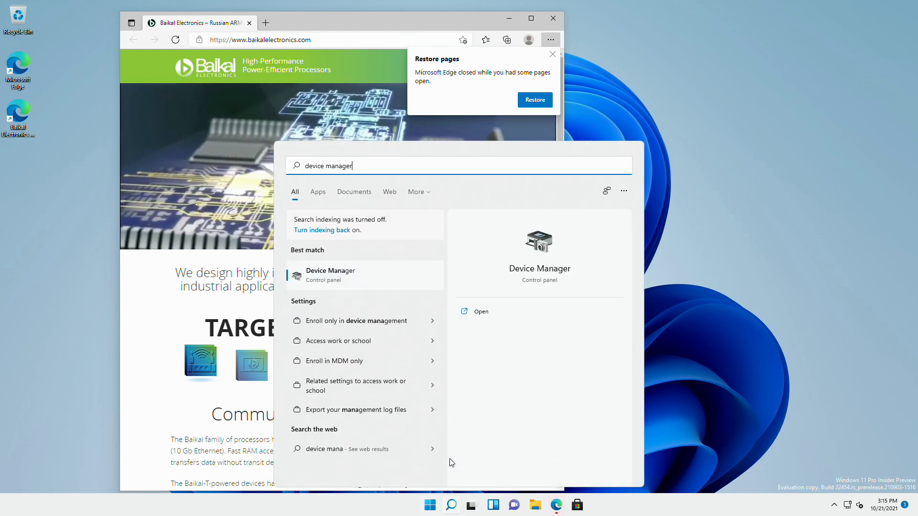
key("Return")
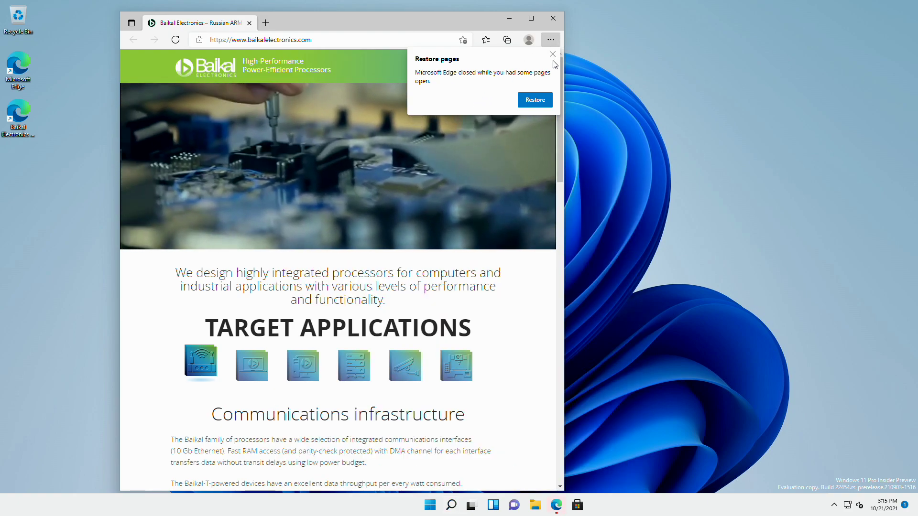
Dismiss Edge's Restore pages prompt and move Device Manager to the right side of the screen.
left_click(552, 55)
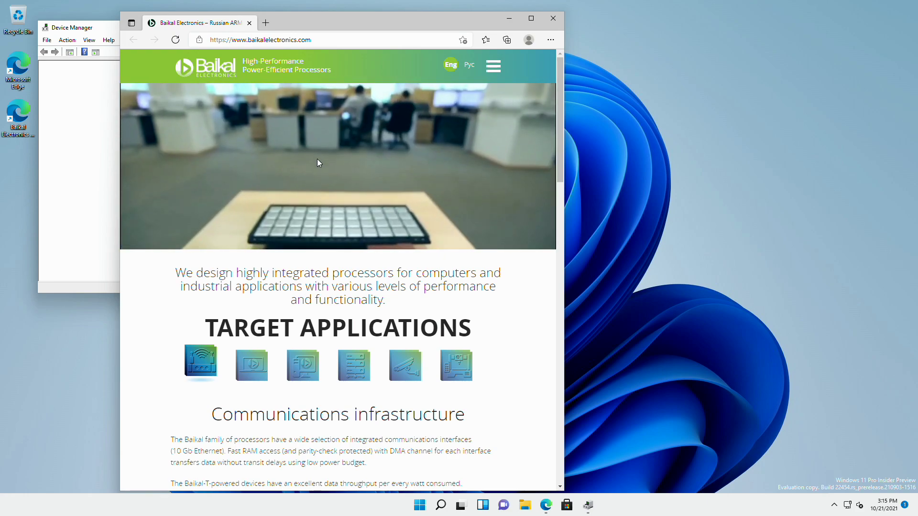
left_click(75, 117)
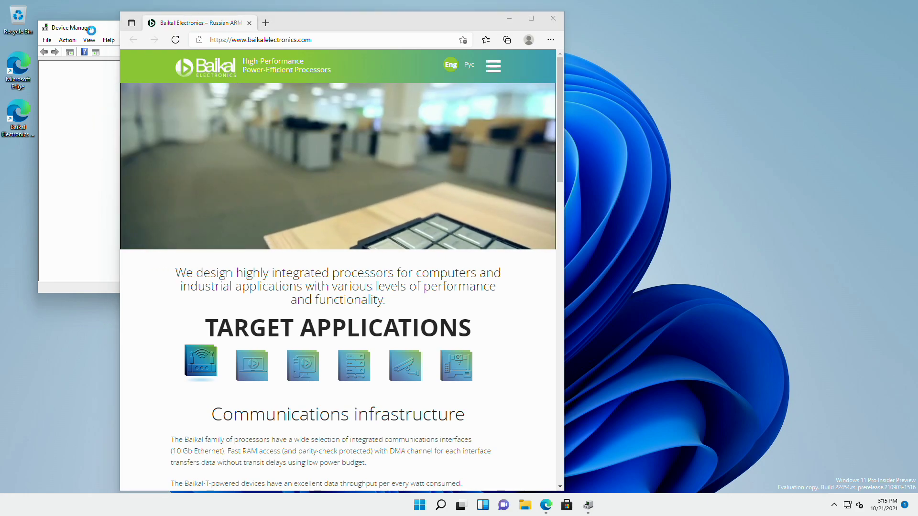
left_click_drag(91, 30, 601, 104)
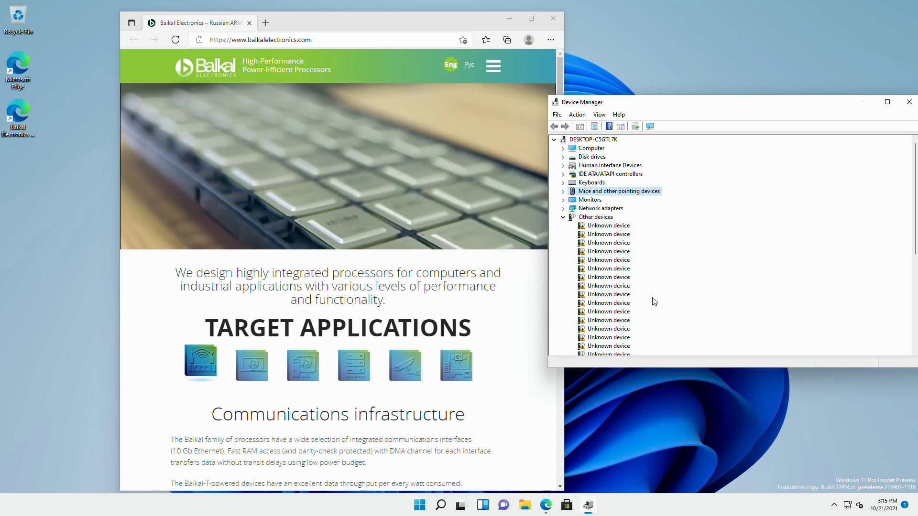
Expand USB controllers, Storage controllers and Disk drives to reveal the Renesas controller and Samsung SSDs.
scroll(646, 296, "down", 10)
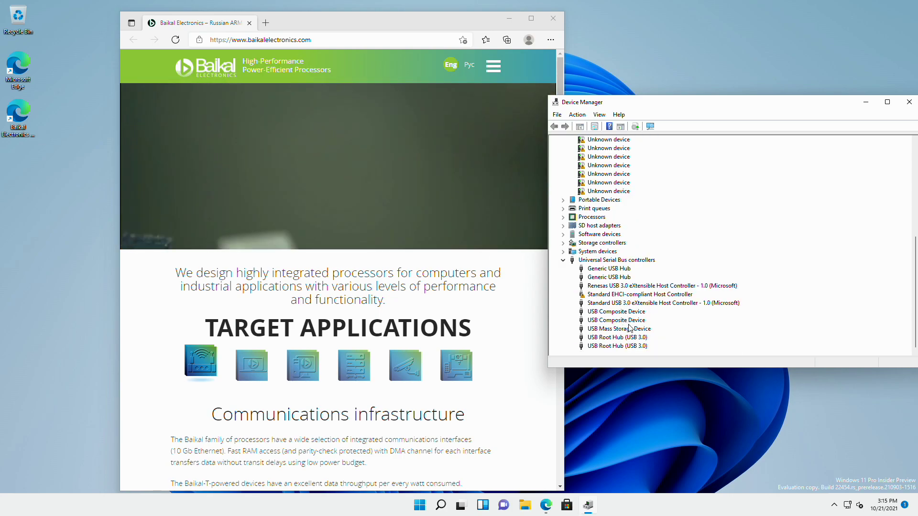
left_click(637, 286)
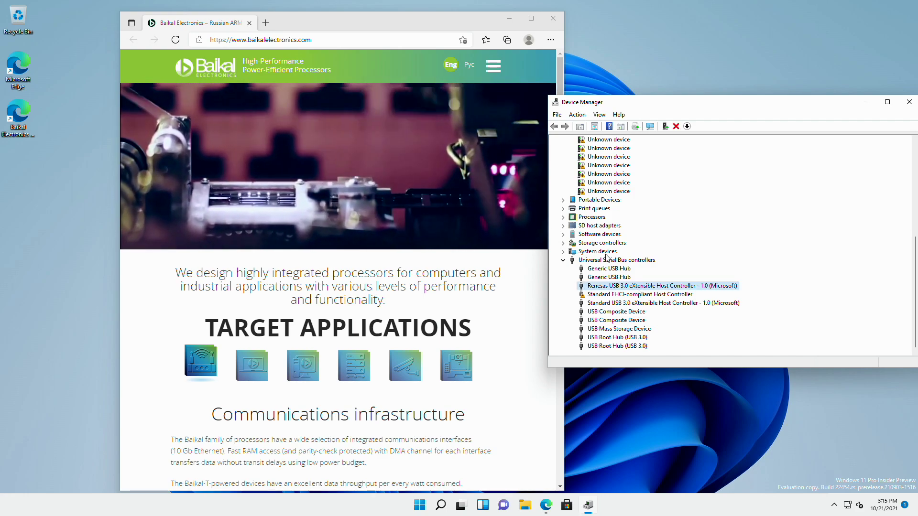
left_click(563, 243)
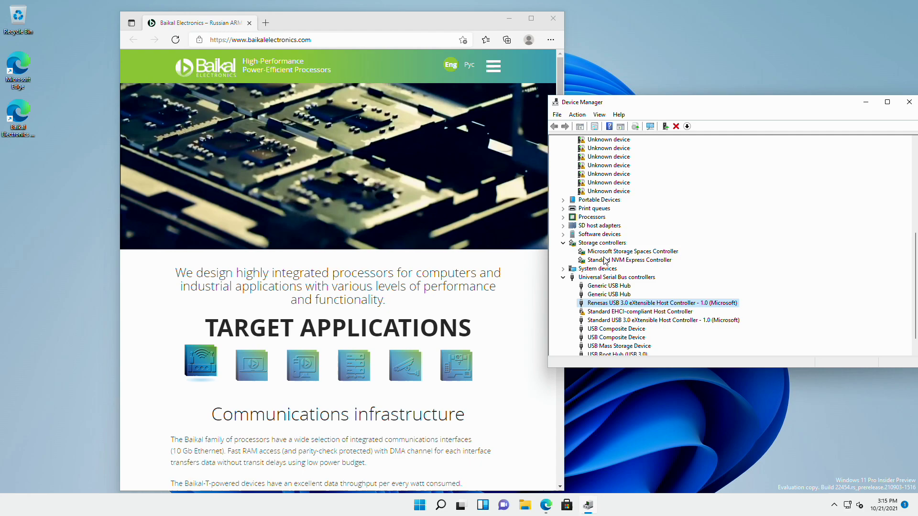
scroll(612, 253, "up", 5)
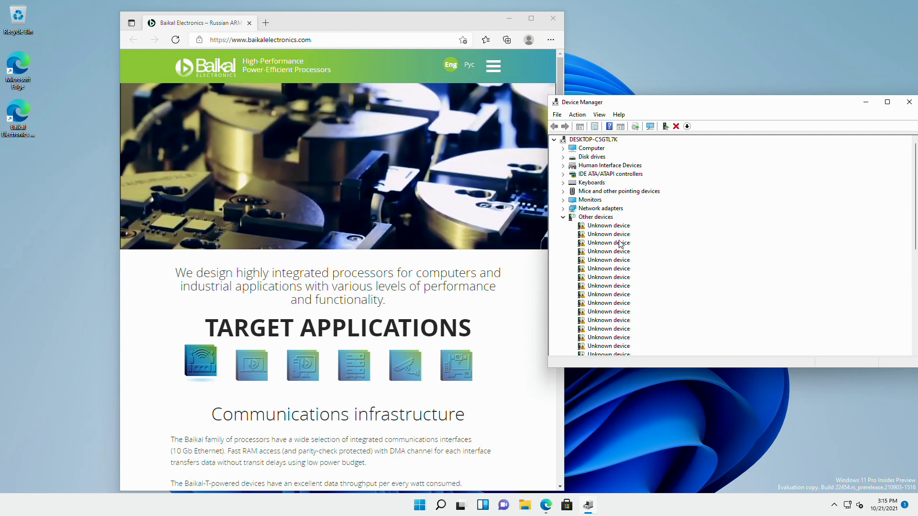
left_click(562, 157)
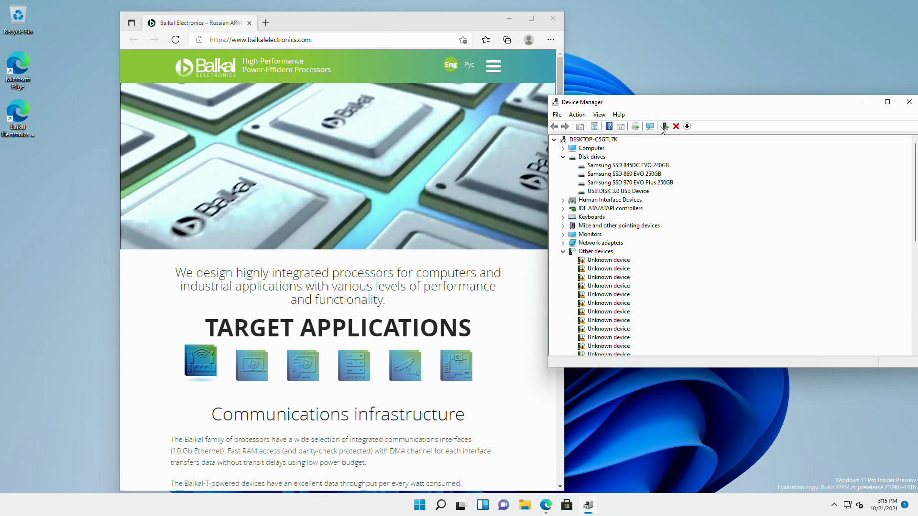
Restart Windows and boot UEFI USB DISK 3.0 from the UEFI Boot Manager.
key("super")
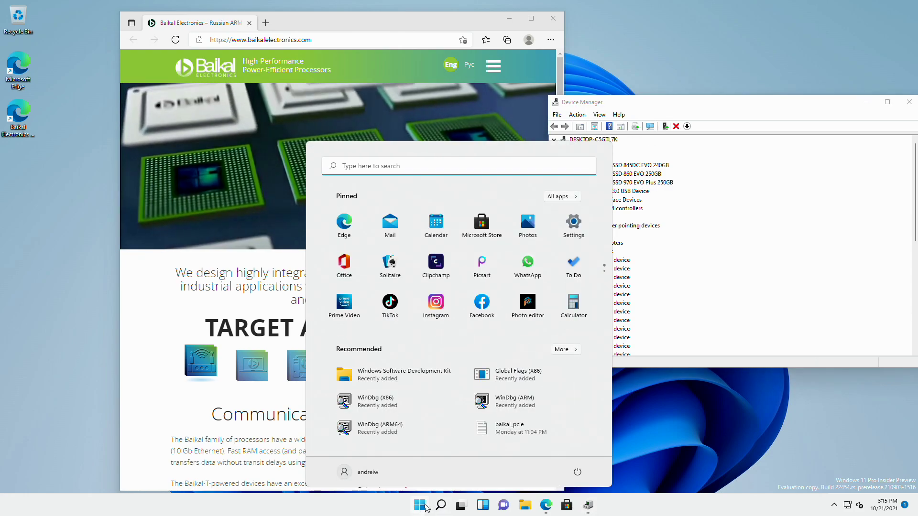
left_click(578, 476)
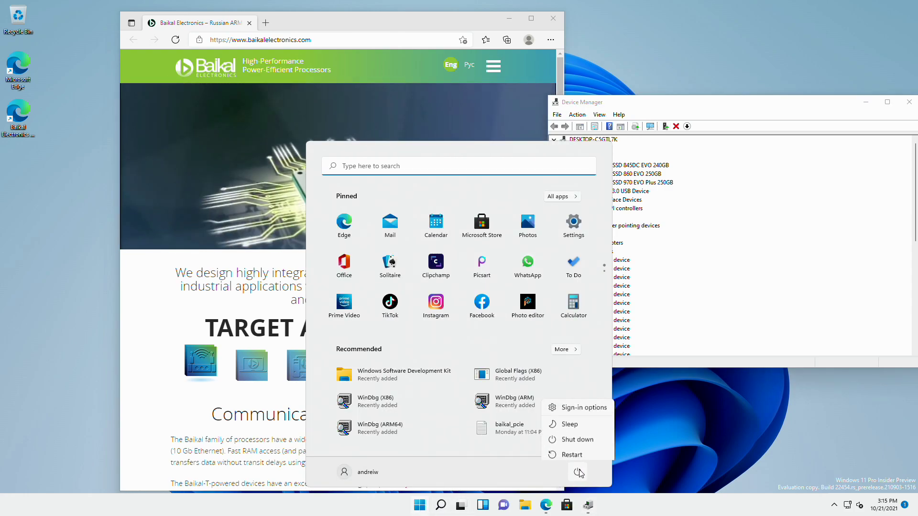
left_click(580, 452)
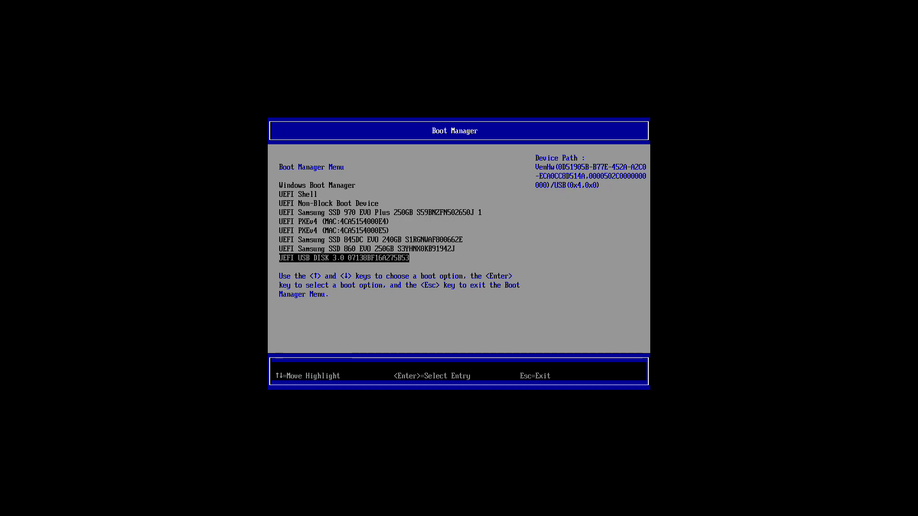
key("Return")
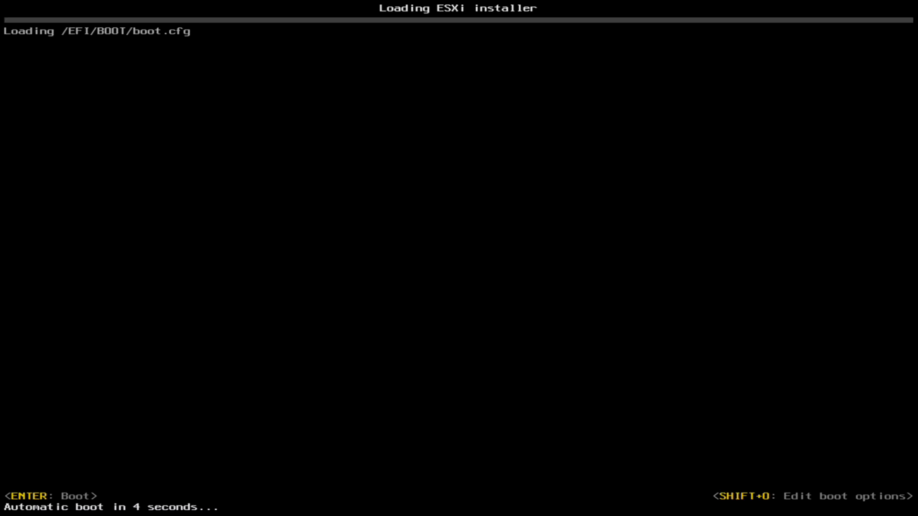
Skip the boot countdown so the ESXi on Arm installer loads to its welcome screen.
key("Return")
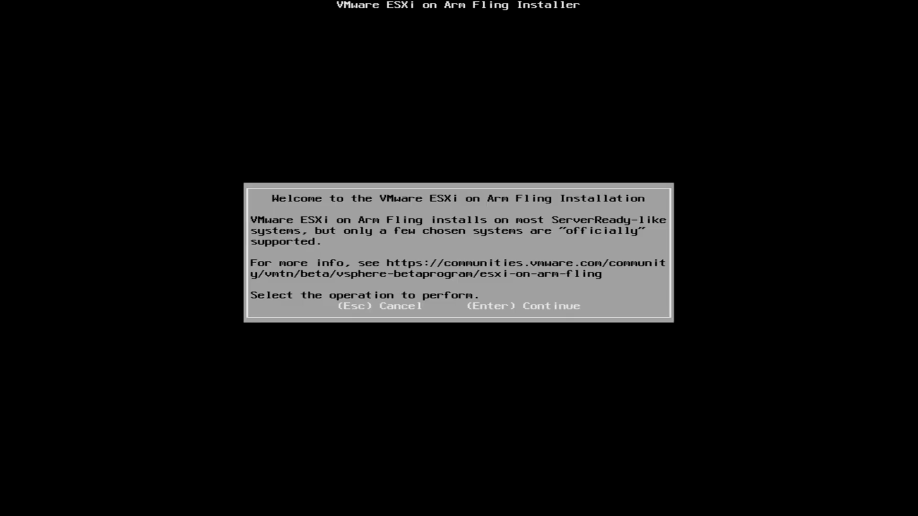
Continue past the ESXi welcome screen and accept the EULA with F11 to reach the disk list.
key("Return")
key("F11")
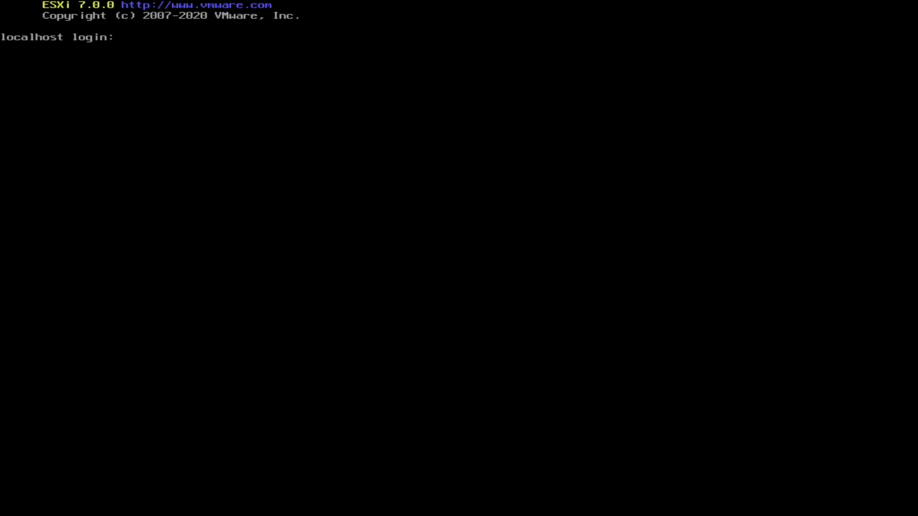
Log in to the ESXi shell as root and run lspci to list the PCI devices.
type("root")
key("Return")
key("Return")
type("lspci")
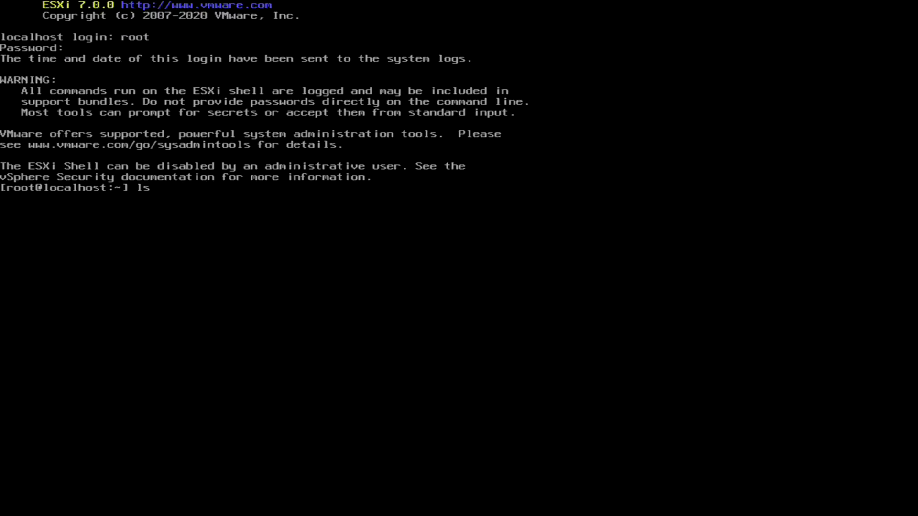
key("Return")
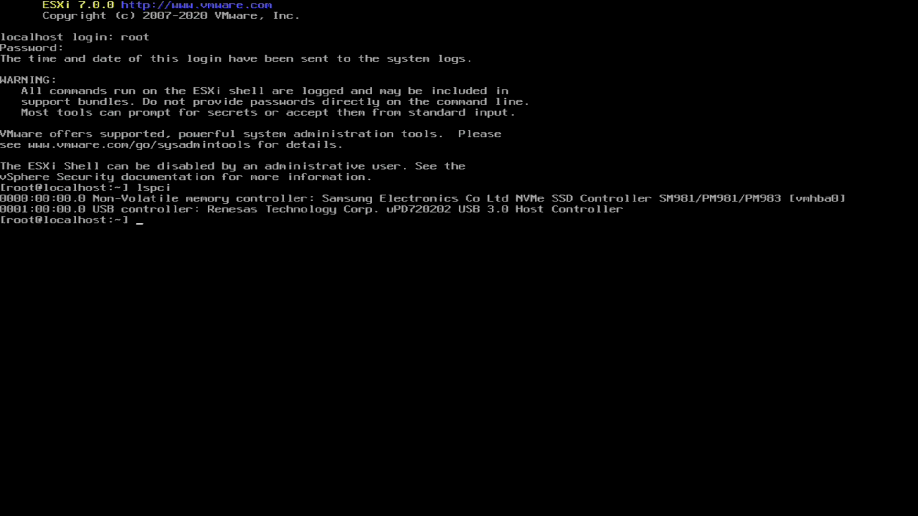